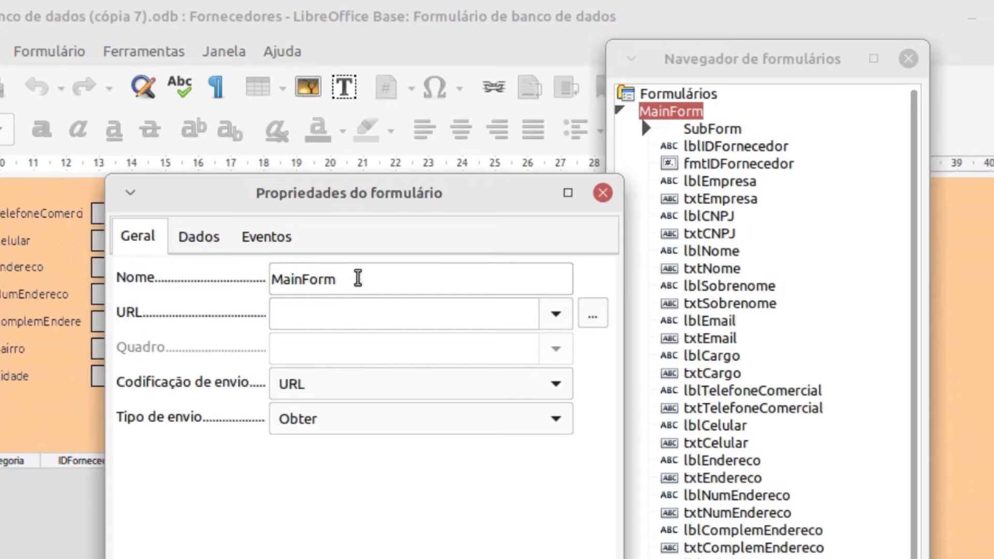
Step: Examine the name and data properties of MainForm, then close its properties
{"action": "left_click_drag", "start_coordinate": [355, 277], "coordinate": [268, 278]}
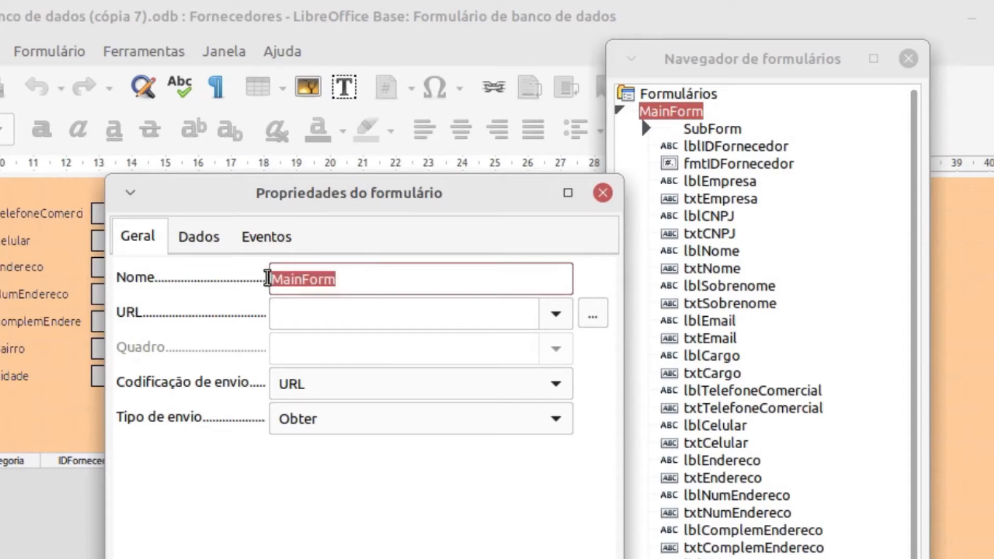
{"action": "left_click", "coordinate": [385, 278]}
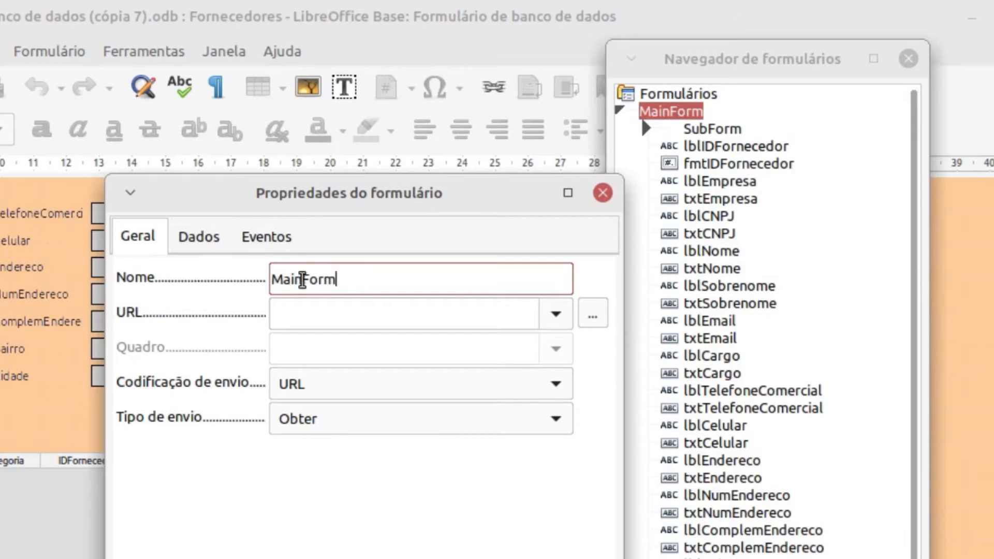
{"action": "left_click_drag", "start_coordinate": [349, 278], "coordinate": [259, 284]}
{"action": "left_click", "coordinate": [340, 278]}
{"action": "left_click", "coordinate": [216, 246]}
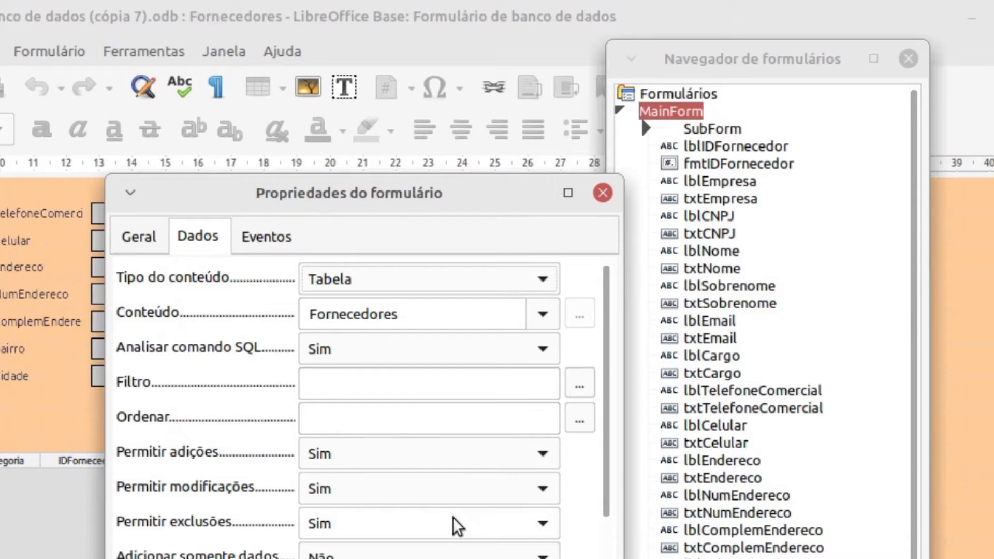
{"action": "left_click_drag", "start_coordinate": [611, 434], "coordinate": [607, 350]}
{"action": "left_click", "coordinate": [603, 193]}
Step: Expand SubForm in the form navigator and select its SubForm_Grid control
{"action": "left_click", "coordinate": [722, 129]}
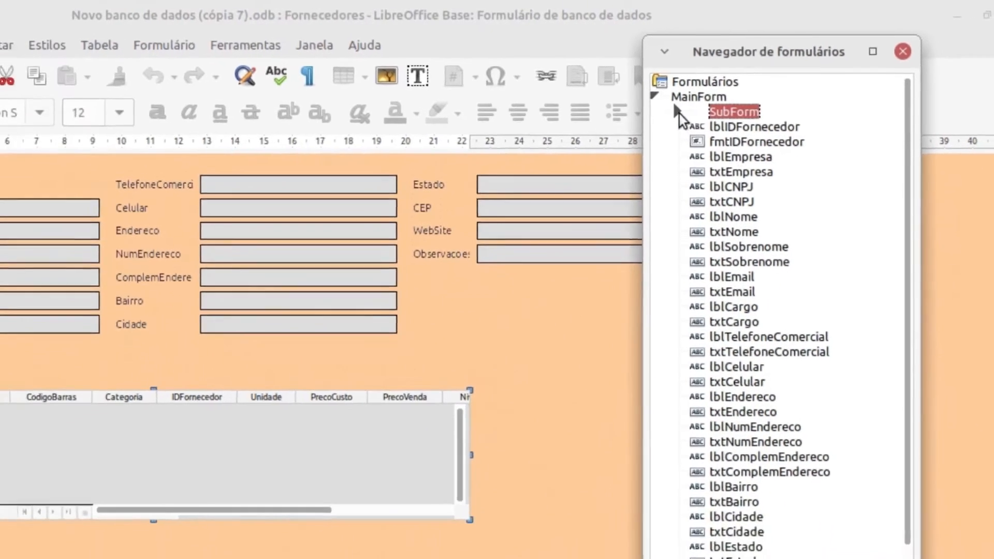
{"action": "left_click", "coordinate": [648, 127]}
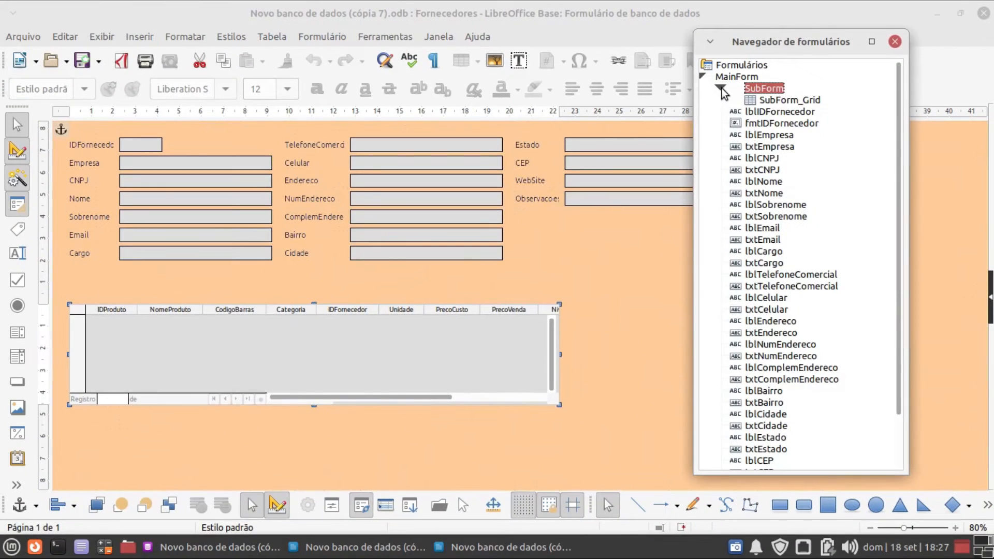
{"action": "left_click", "coordinate": [784, 101]}
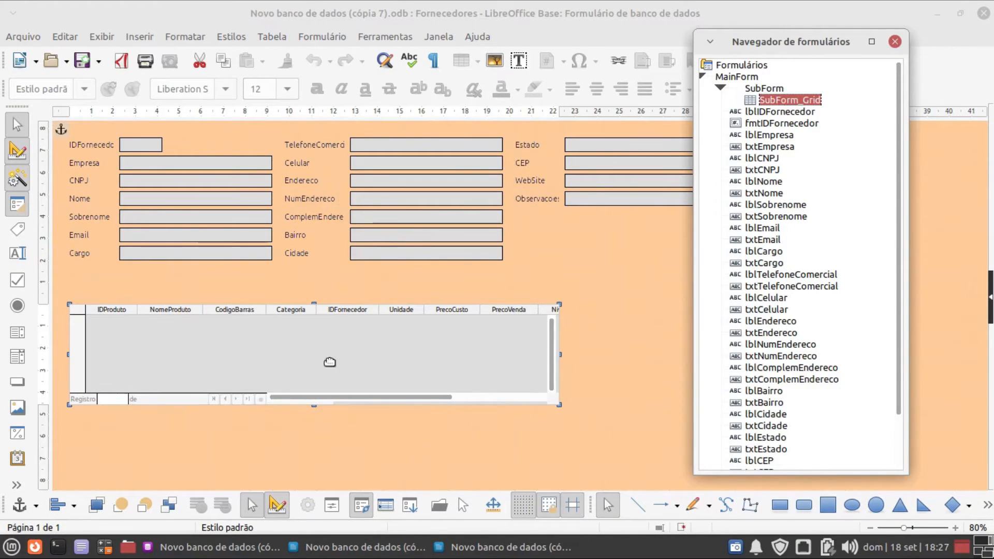
Step: Examine SubForm's name and data properties, including its content source and linked master and slave fields
{"action": "left_click", "coordinate": [762, 89]}
{"action": "right_click", "coordinate": [762, 92]}
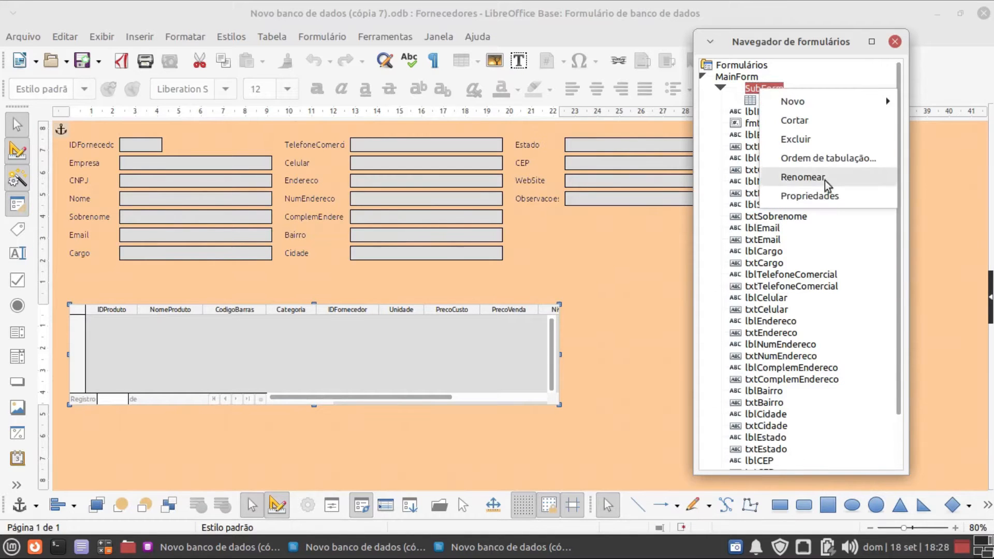
{"action": "left_click", "coordinate": [823, 199]}
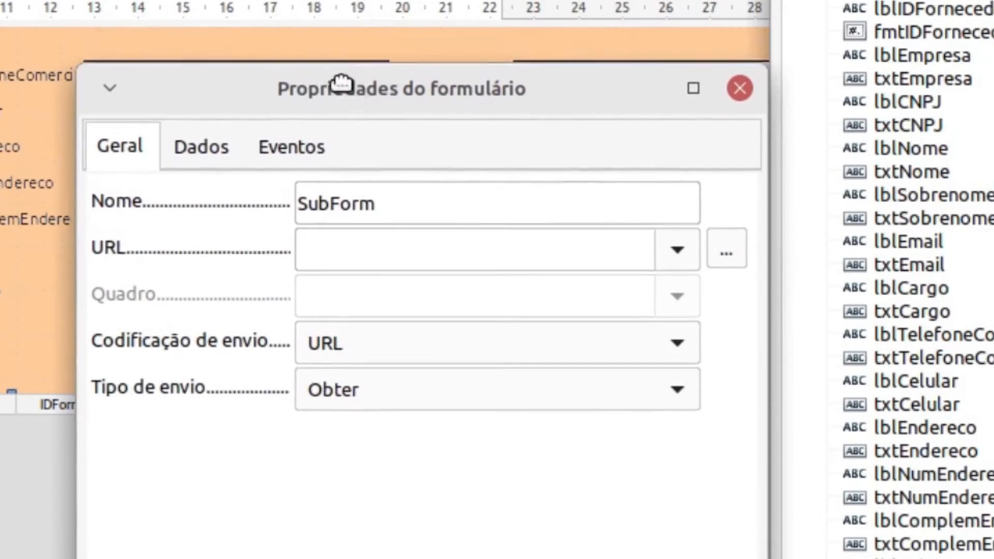
{"action": "left_click_drag", "start_coordinate": [342, 83], "coordinate": [342, 86]}
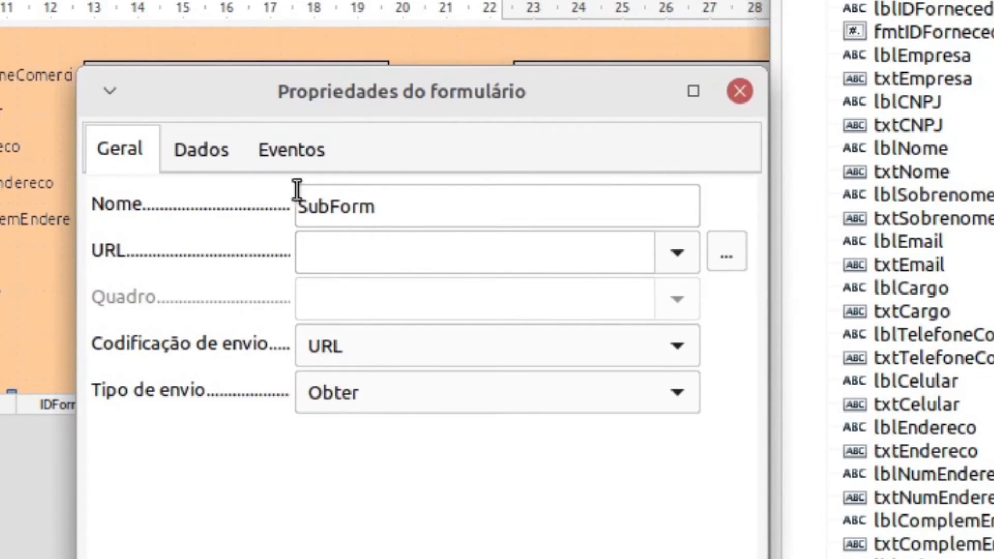
{"action": "left_click_drag", "start_coordinate": [438, 213], "coordinate": [249, 198]}
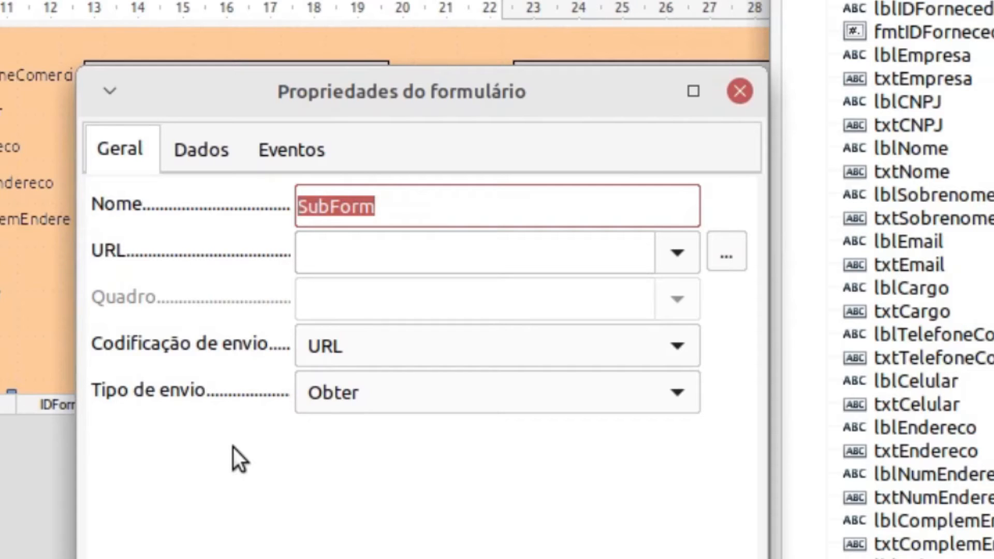
{"action": "left_click", "coordinate": [199, 147]}
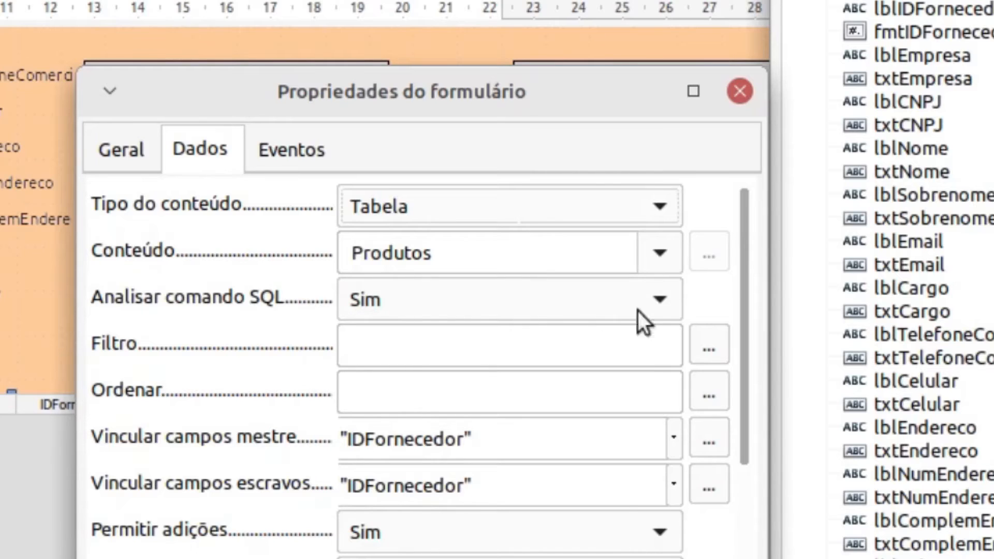
{"action": "left_click_drag", "start_coordinate": [748, 272], "coordinate": [769, 354]}
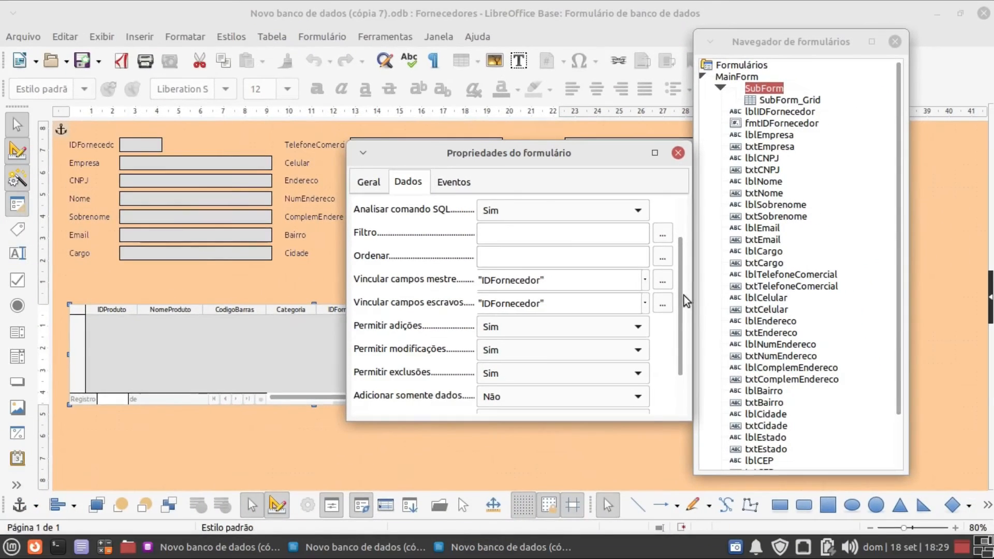
{"action": "scroll", "coordinate": [685, 300], "scroll_direction": "up", "scroll_amount": 2}
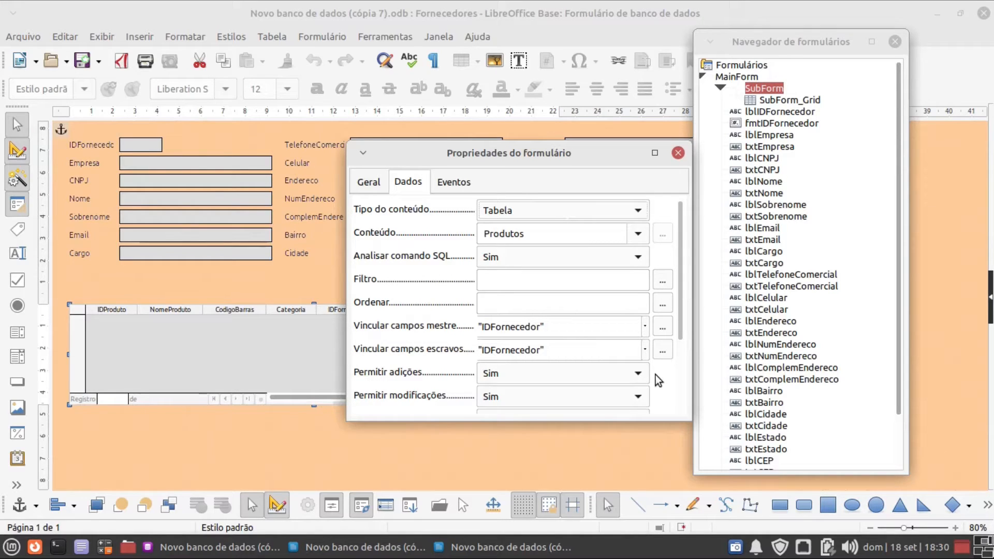
Step: Close the form navigator and form properties, and close the Fornecedores form, saving its changes
{"action": "left_click", "coordinate": [894, 41]}
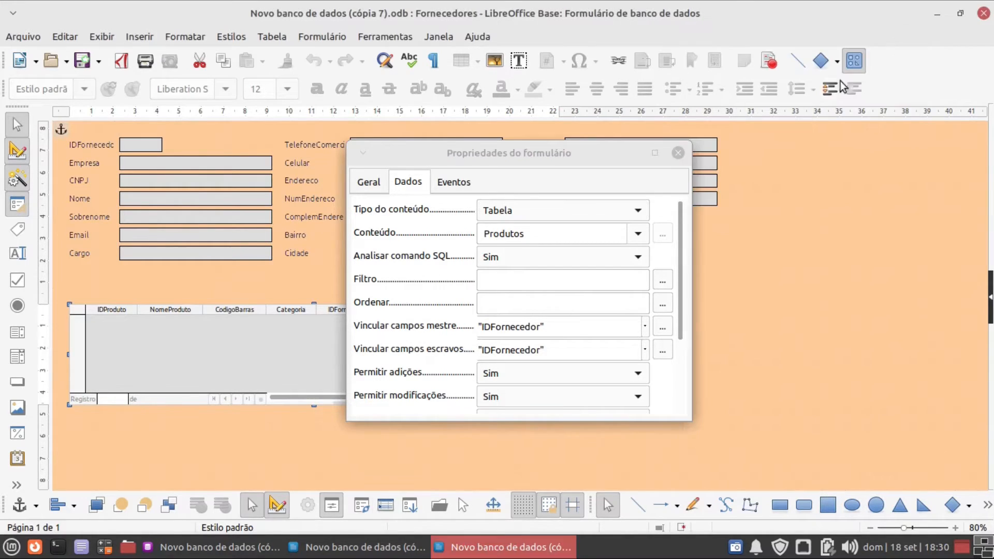
{"action": "left_click", "coordinate": [678, 153]}
{"action": "left_click", "coordinate": [983, 13]}
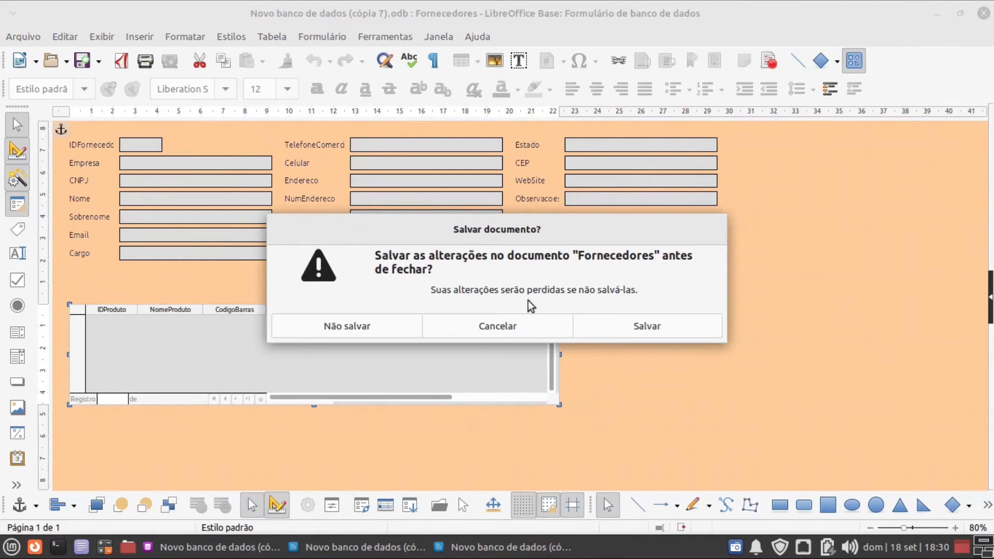
{"action": "left_click", "coordinate": [618, 321]}
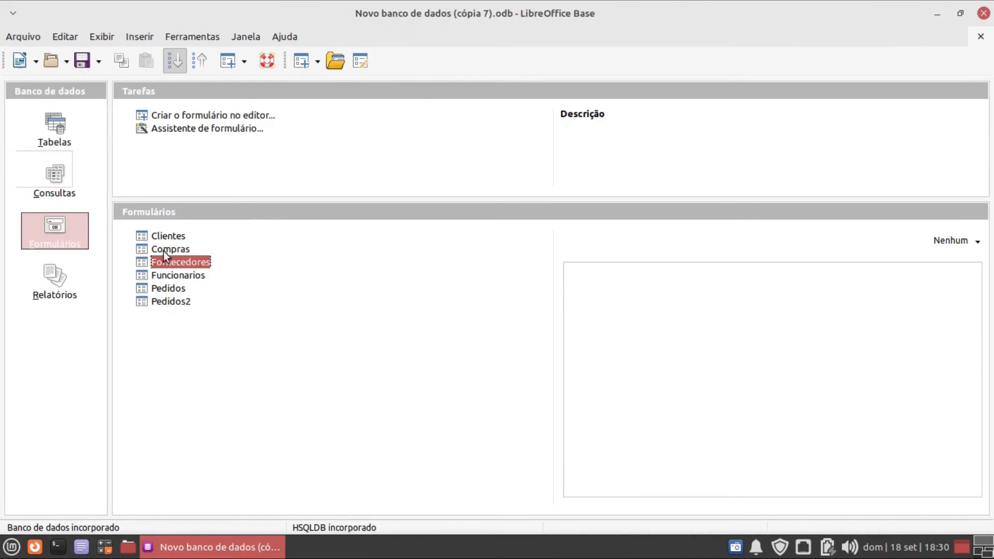
Step: Open the Clientes form for editing and show its form navigator over the form
{"action": "right_click", "coordinate": [161, 236]}
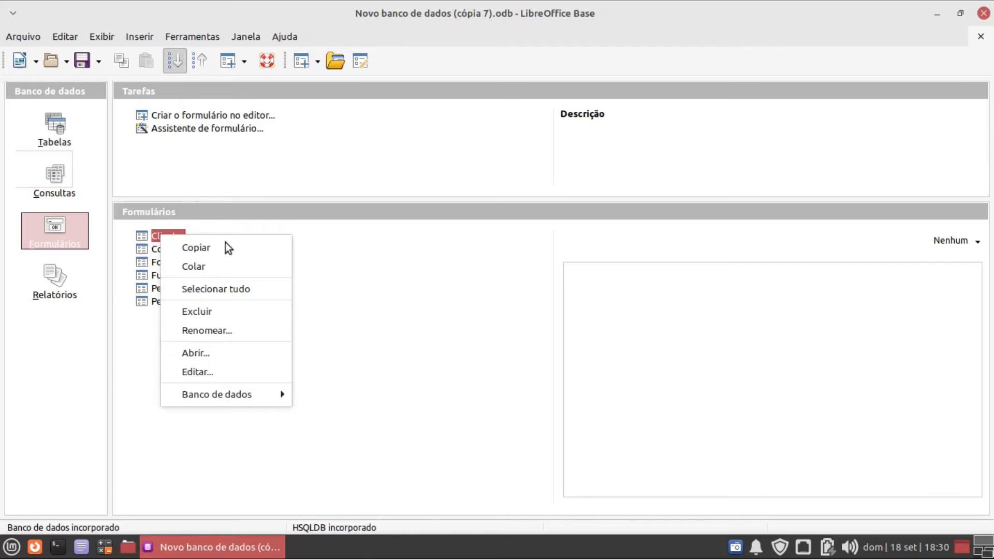
{"action": "left_click", "coordinate": [207, 370]}
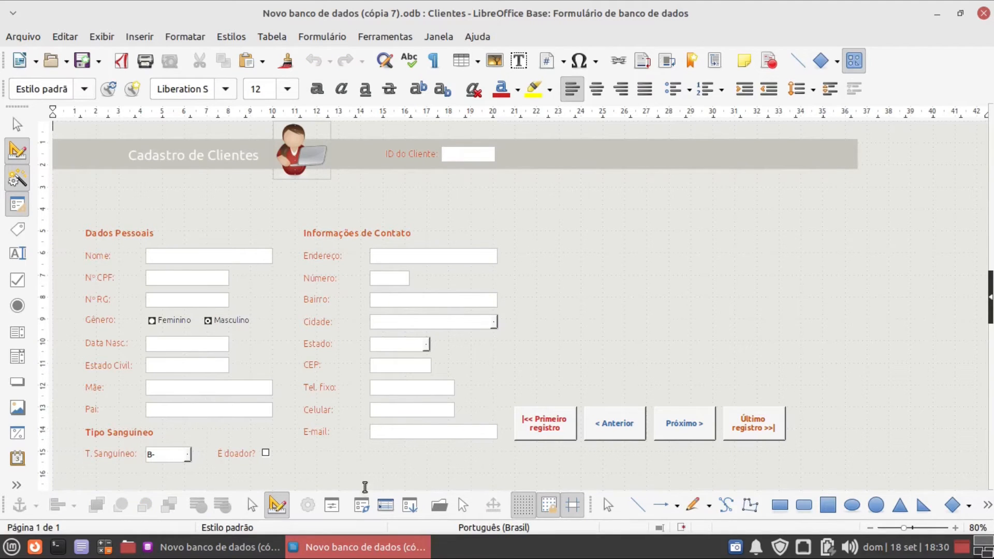
{"action": "left_click", "coordinate": [361, 504]}
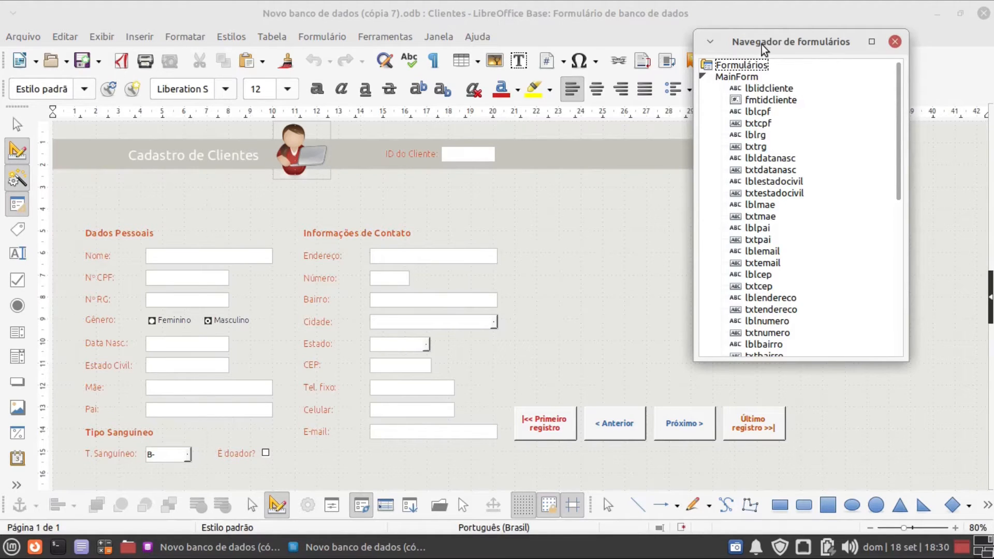
{"action": "left_click_drag", "start_coordinate": [765, 50], "coordinate": [304, 74]}
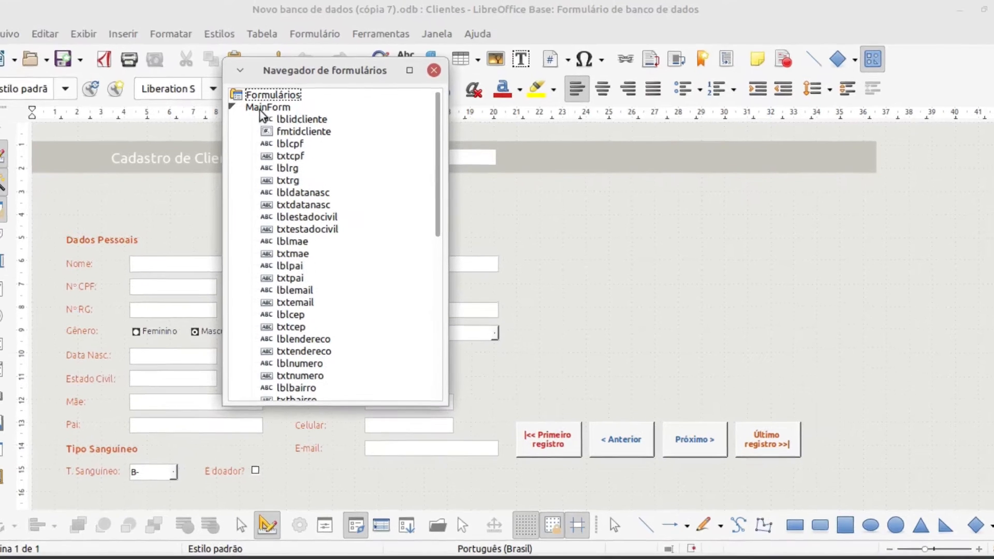
Step: Add a new form inside MainForm in the form navigator
{"action": "left_click", "coordinate": [264, 108]}
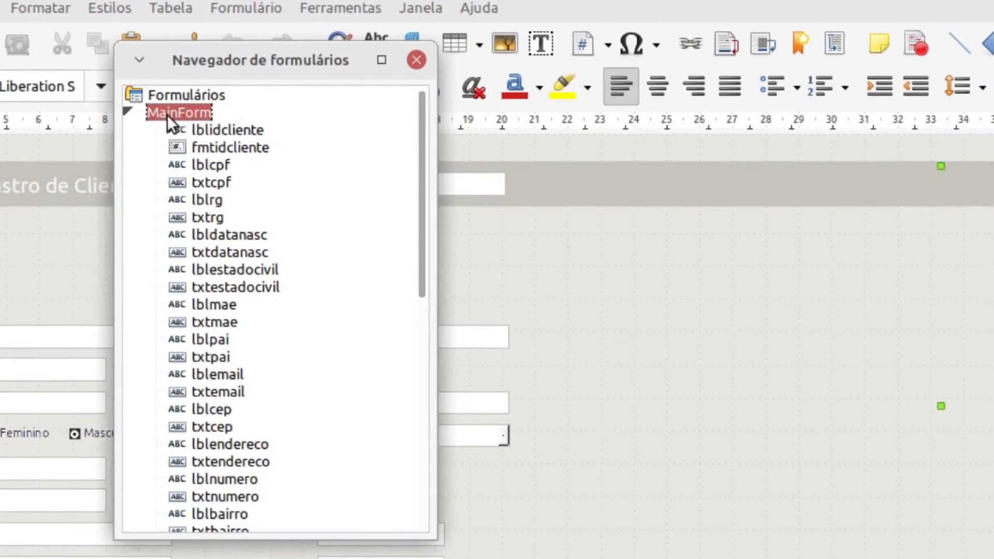
{"action": "right_click", "coordinate": [167, 115]}
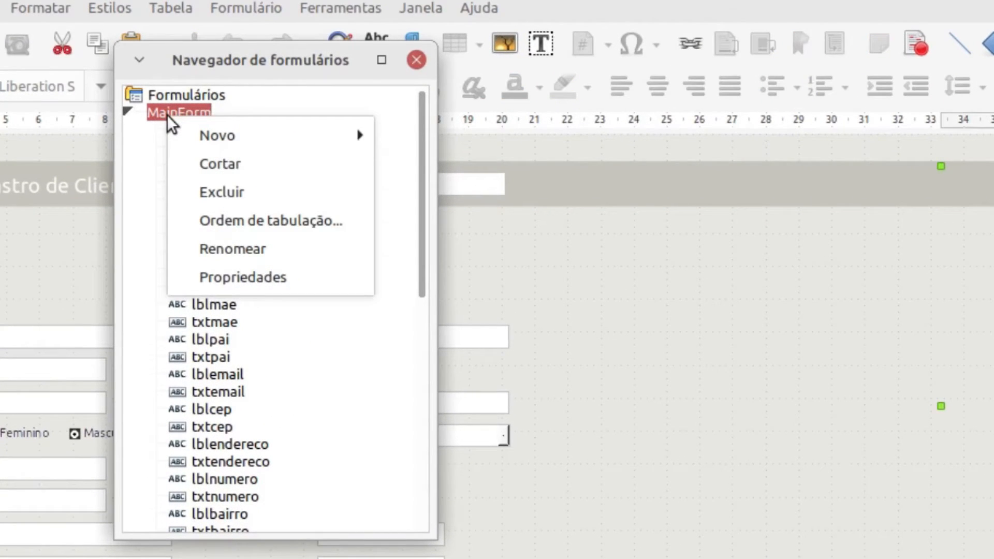
{"action": "mouse_move", "coordinate": [184, 138]}
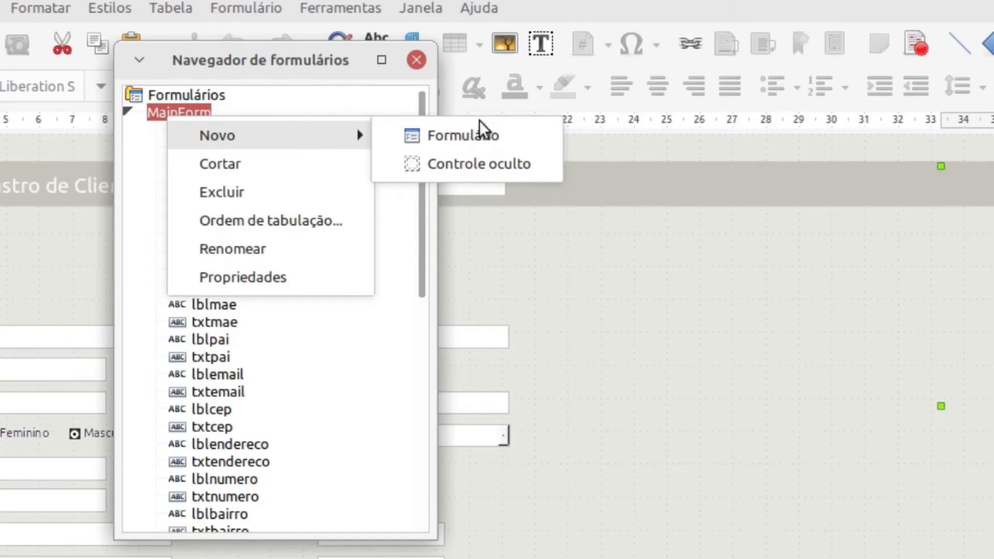
{"action": "left_click", "coordinate": [489, 135]}
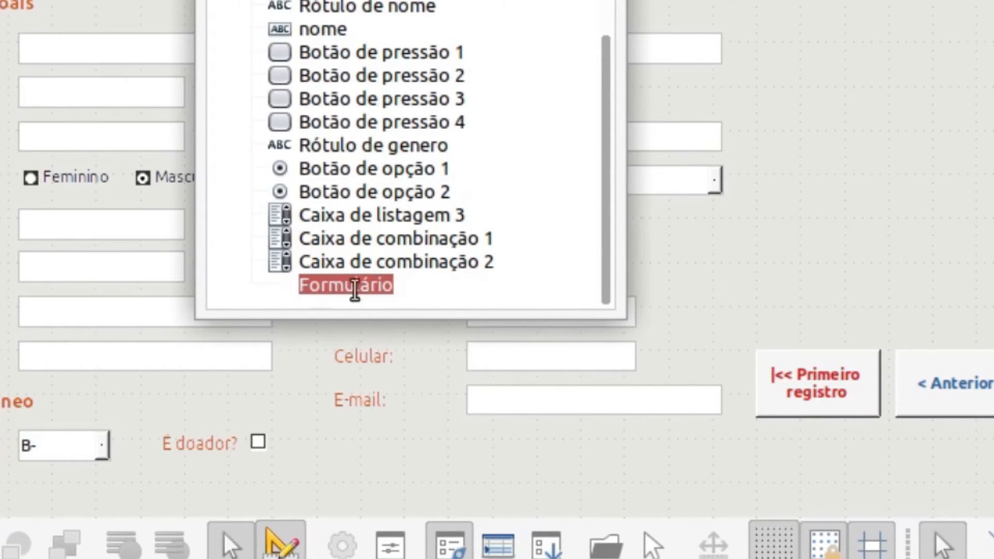
Step: Name the new form nested in MainForm Subform_Pedidos through its properties
{"action": "right_click", "coordinate": [342, 290]}
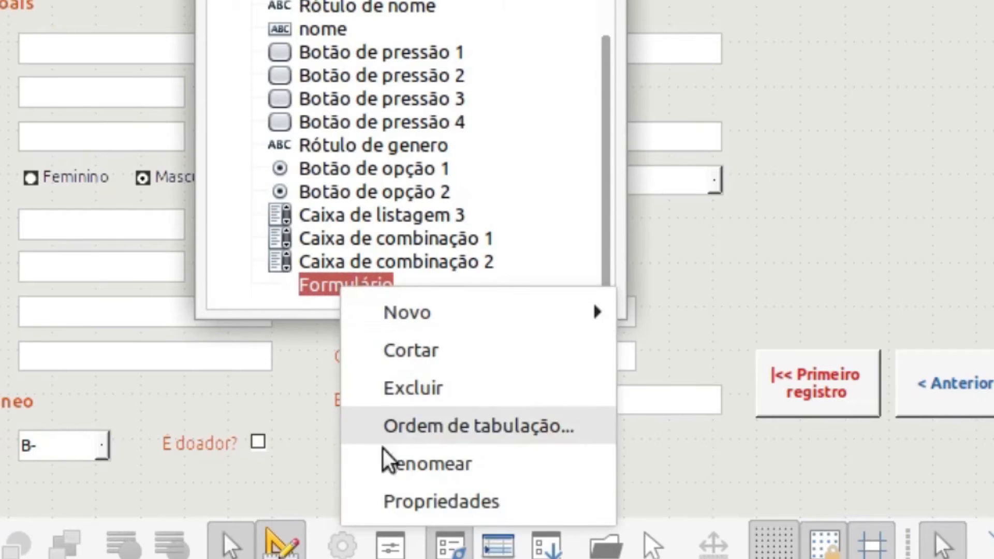
{"action": "left_click", "coordinate": [392, 499]}
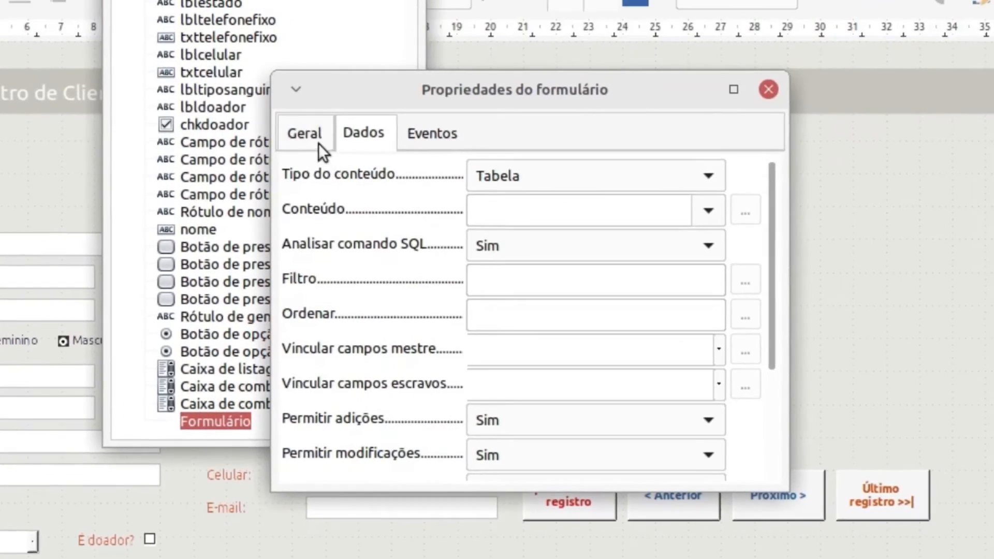
{"action": "left_click", "coordinate": [309, 131]}
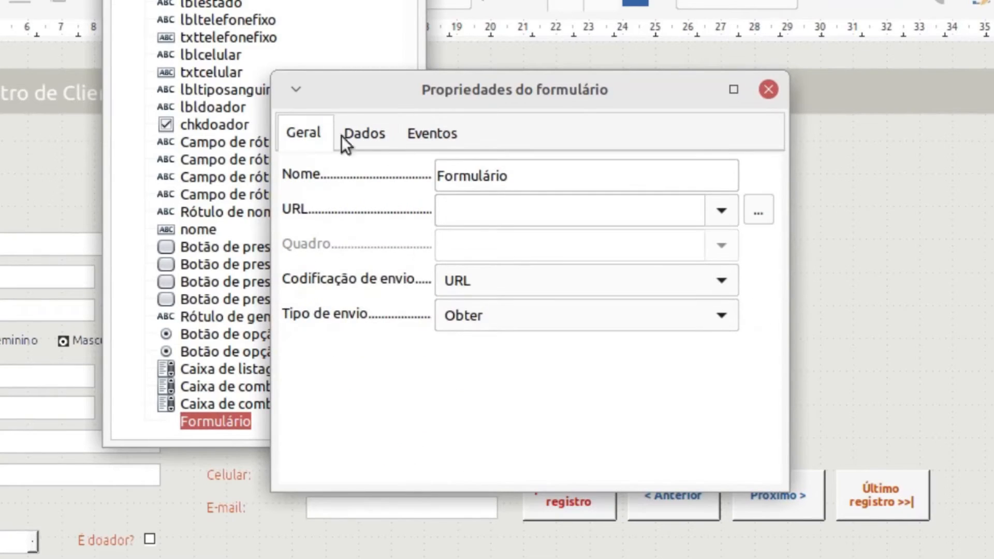
{"action": "double_click", "coordinate": [552, 178]}
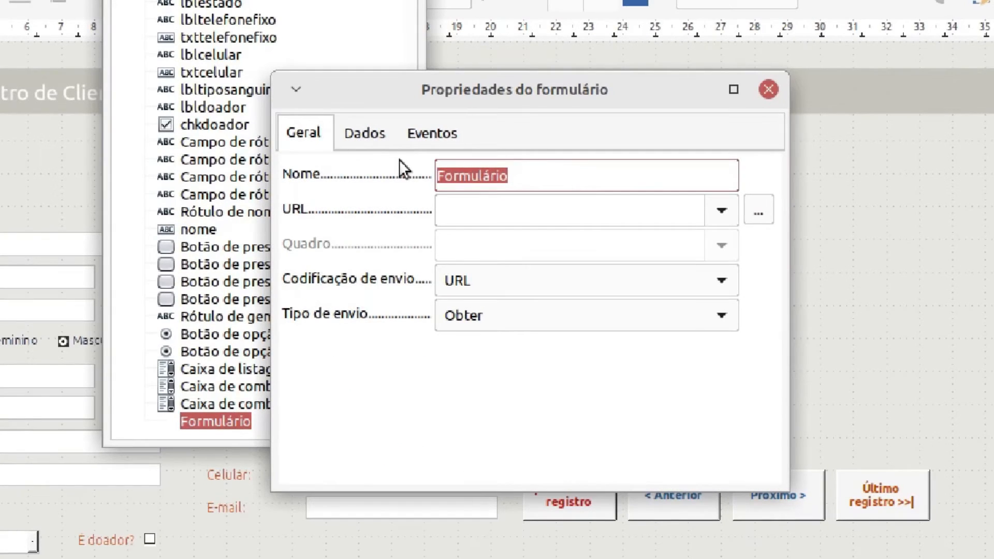
{"action": "type", "text": "S"}
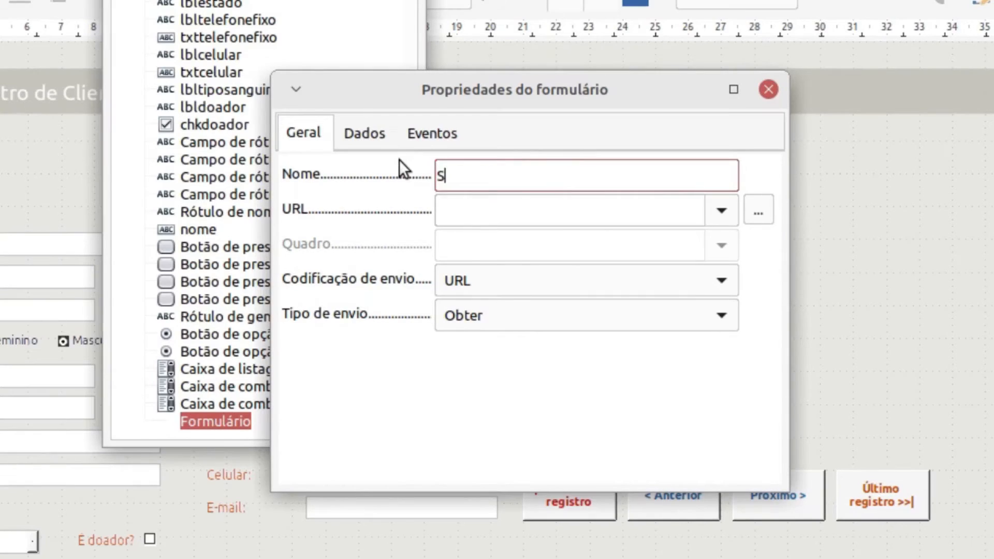
{"action": "type", "text": "ubform_Pedidos"}
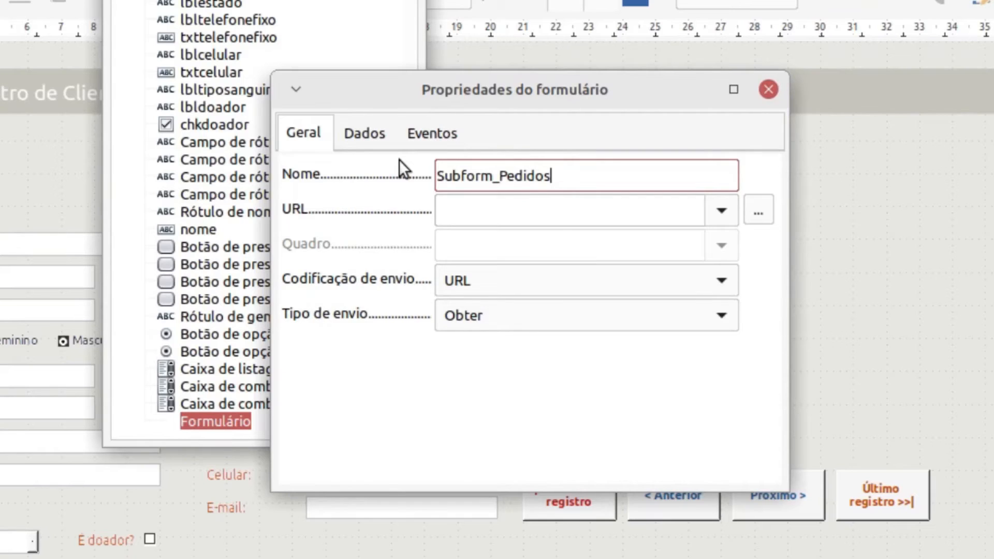
Step: Set Subform_Pedidos to use a table as its content type, with the Pedidos table as its content
{"action": "left_click", "coordinate": [366, 134]}
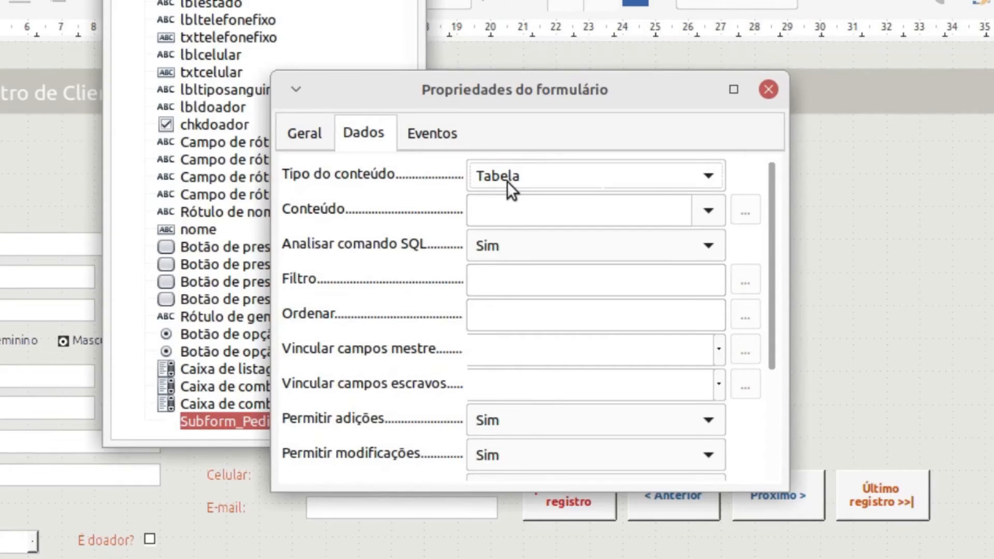
{"action": "left_click", "coordinate": [704, 180]}
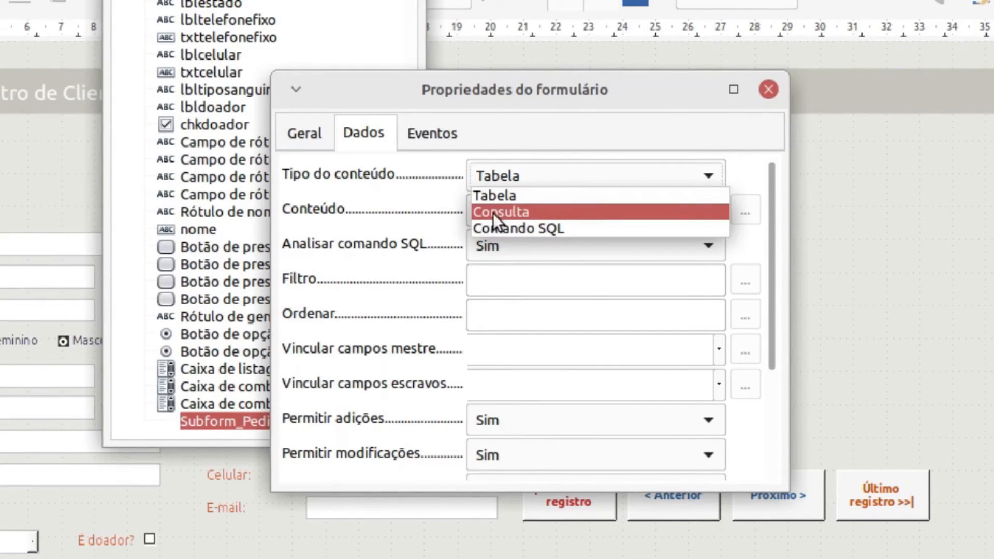
{"action": "left_click", "coordinate": [495, 198]}
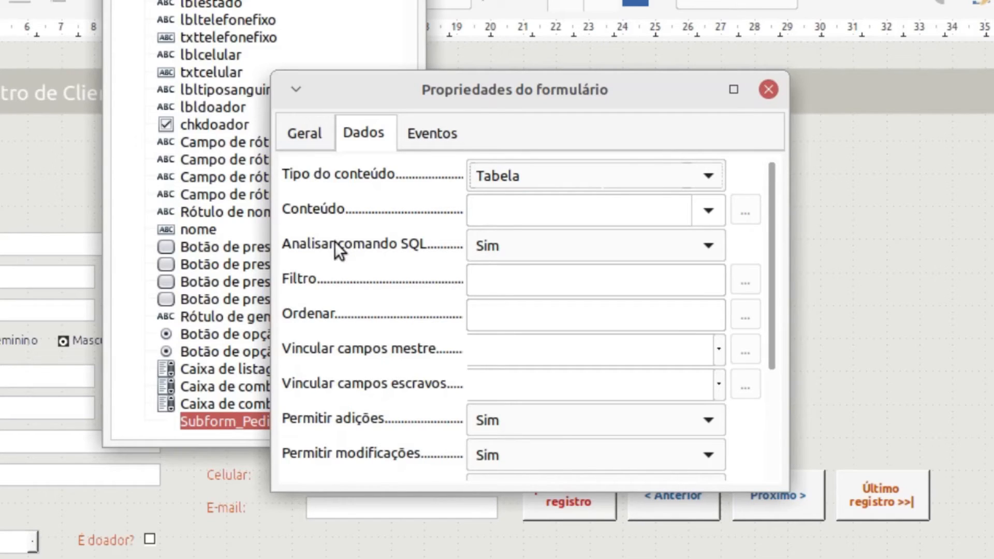
{"action": "left_click_drag", "start_coordinate": [430, 93], "coordinate": [594, 53]}
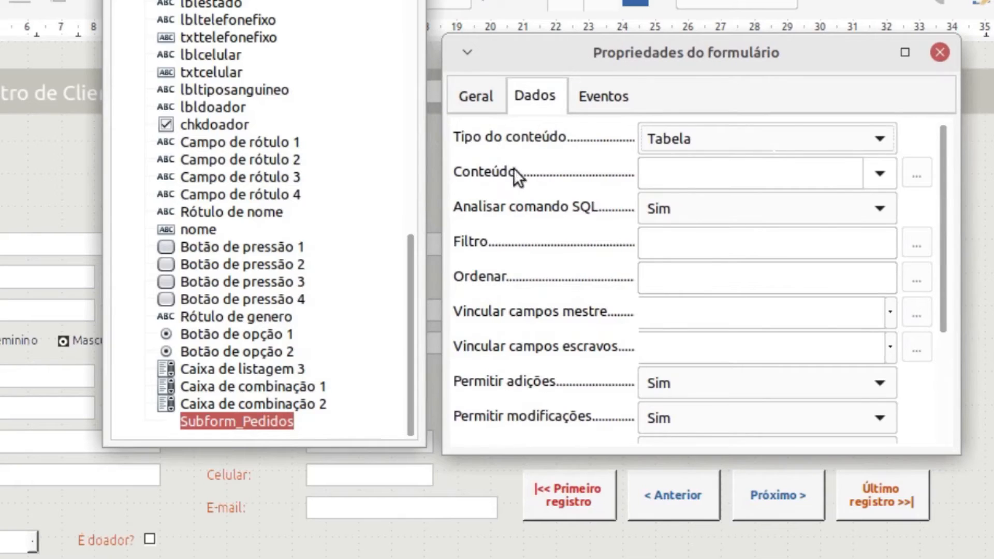
{"action": "left_click", "coordinate": [876, 175]}
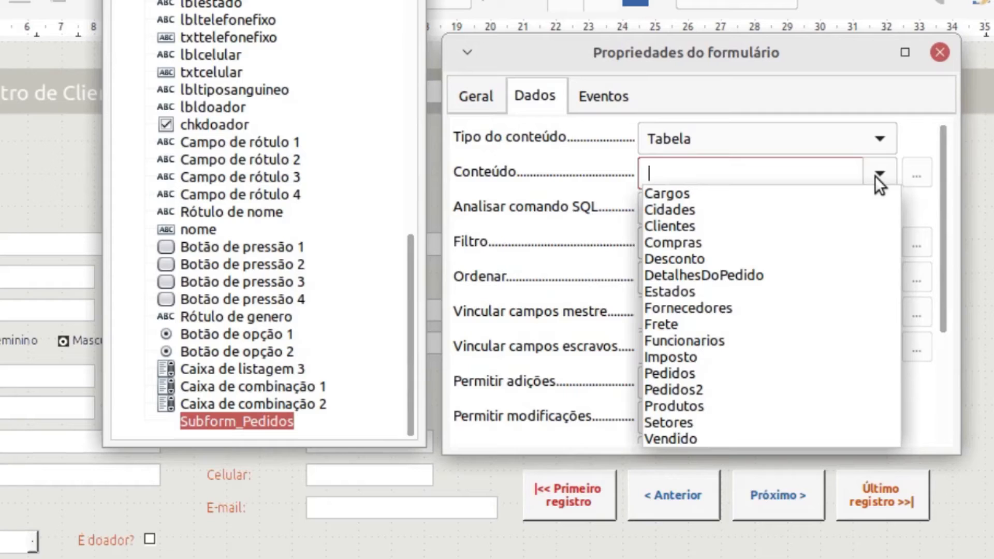
{"action": "left_click", "coordinate": [671, 374]}
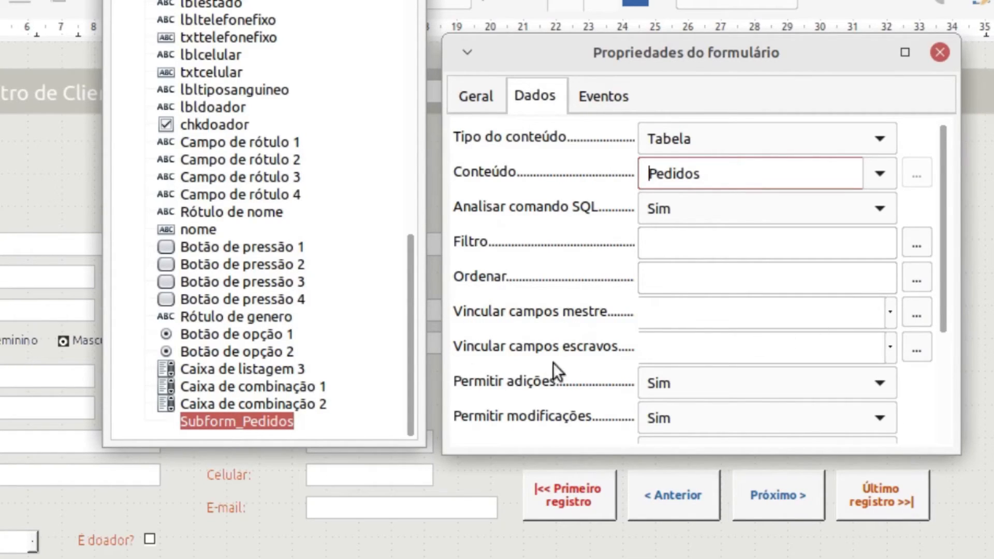
{"action": "left_click", "coordinate": [890, 313]}
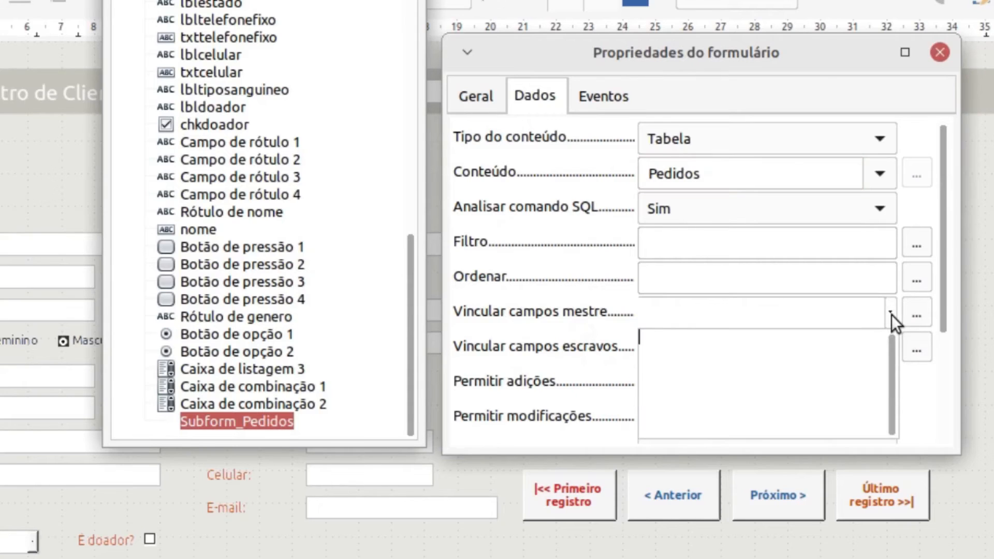
{"action": "left_click", "coordinate": [890, 313]}
{"action": "left_click", "coordinate": [890, 343]}
{"action": "left_click", "coordinate": [890, 342]}
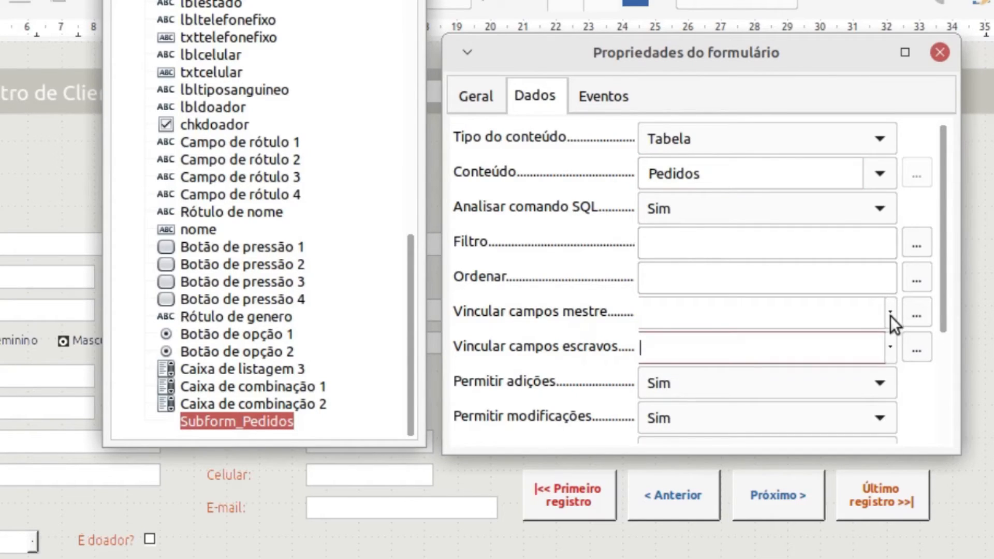
{"action": "left_click", "coordinate": [890, 312]}
{"action": "left_click", "coordinate": [890, 312]}
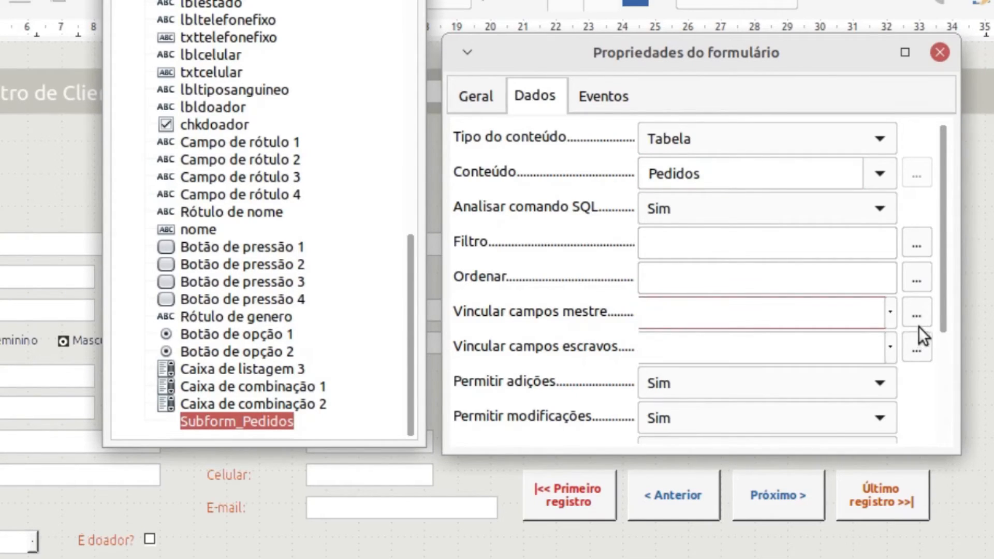
Step: Link the subform to the main form by matching IDCliente in Pedidos with IDCliente in Clientes
{"action": "left_click", "coordinate": [915, 313]}
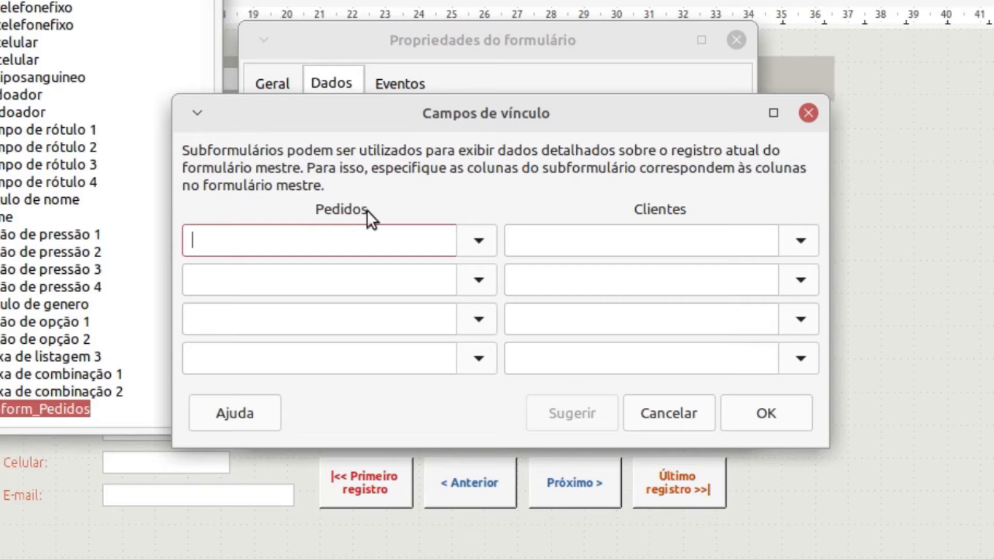
{"action": "left_click", "coordinate": [479, 239]}
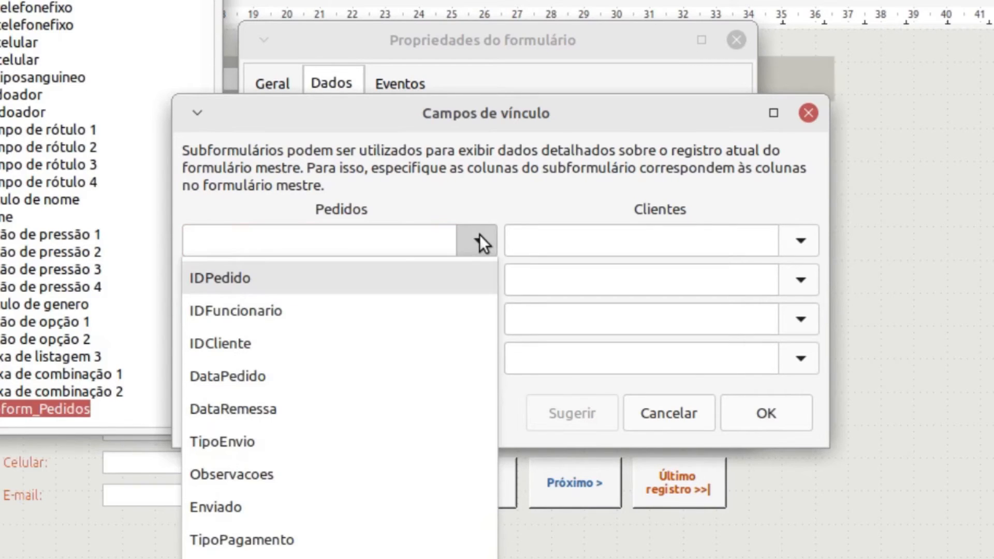
{"action": "left_click", "coordinate": [258, 342]}
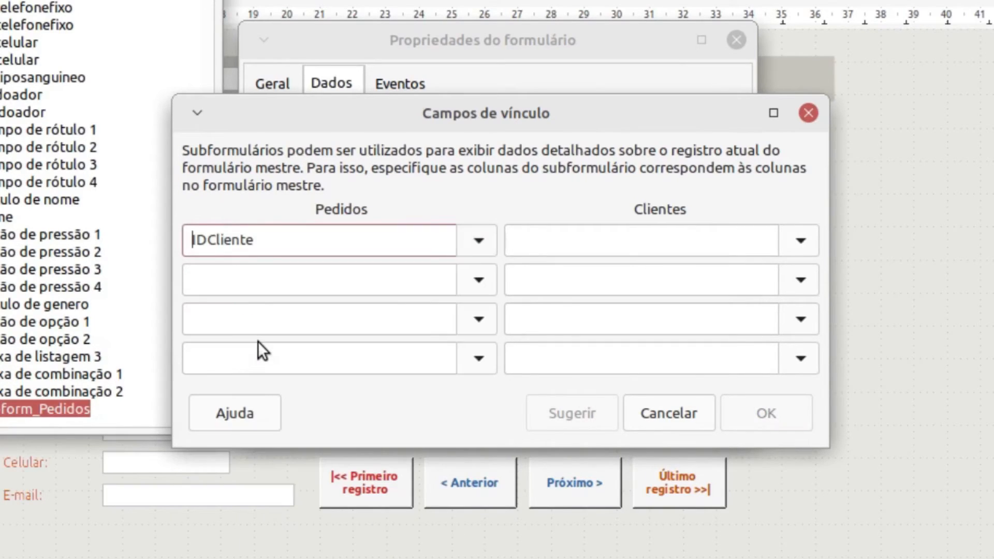
{"action": "left_click", "coordinate": [799, 246]}
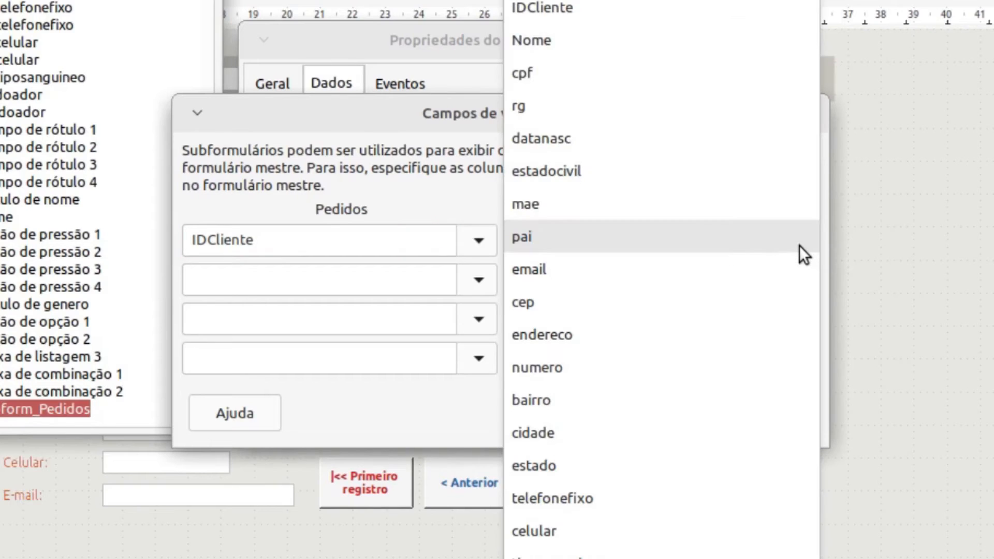
{"action": "left_click", "coordinate": [554, 8]}
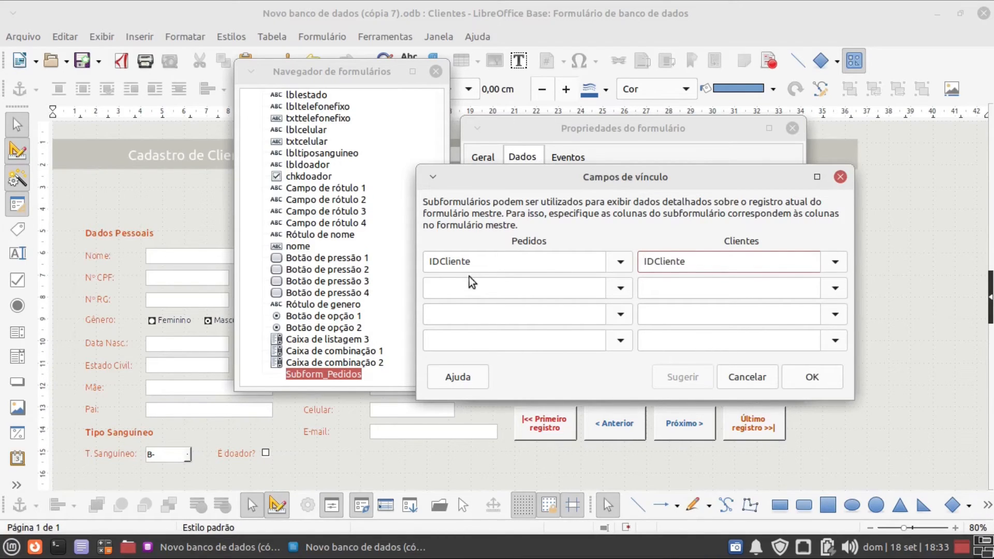
{"action": "left_click", "coordinate": [807, 378]}
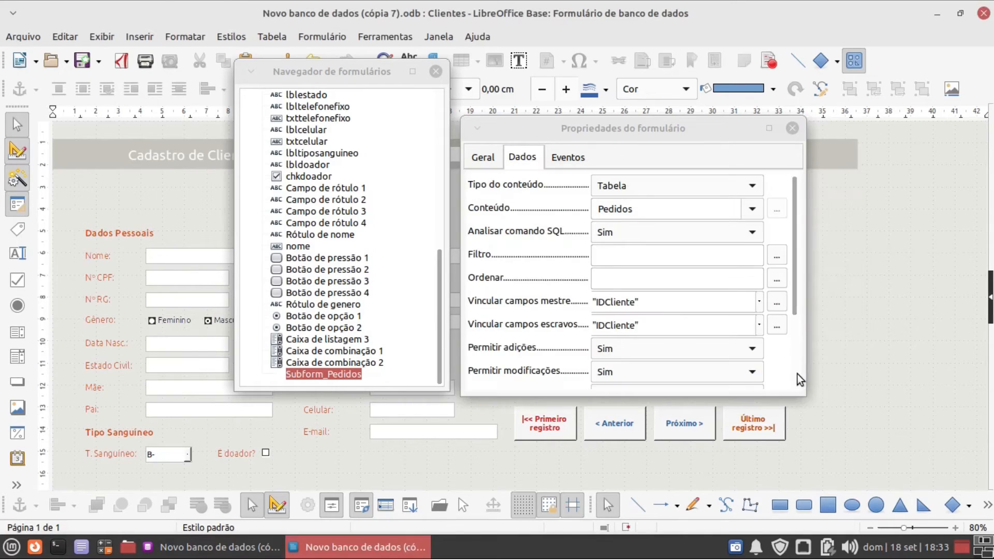